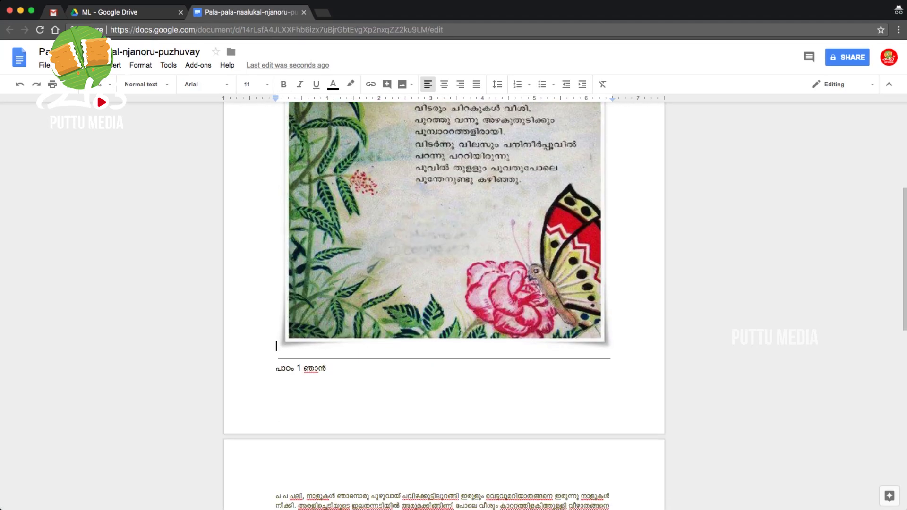
Step: Scroll through the converted English Docs file and select some of its text and the OCR heading
scroll(444, 265, down, 2)
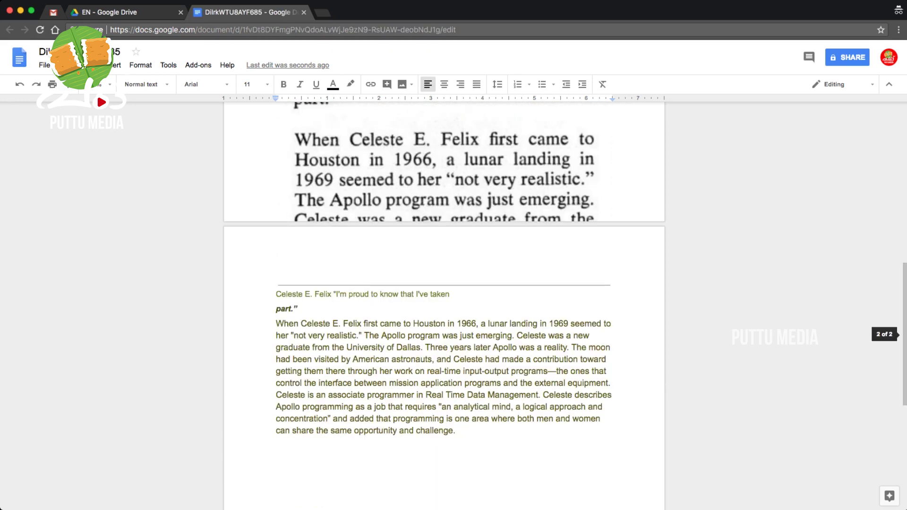
drag(304, 294, 384, 294)
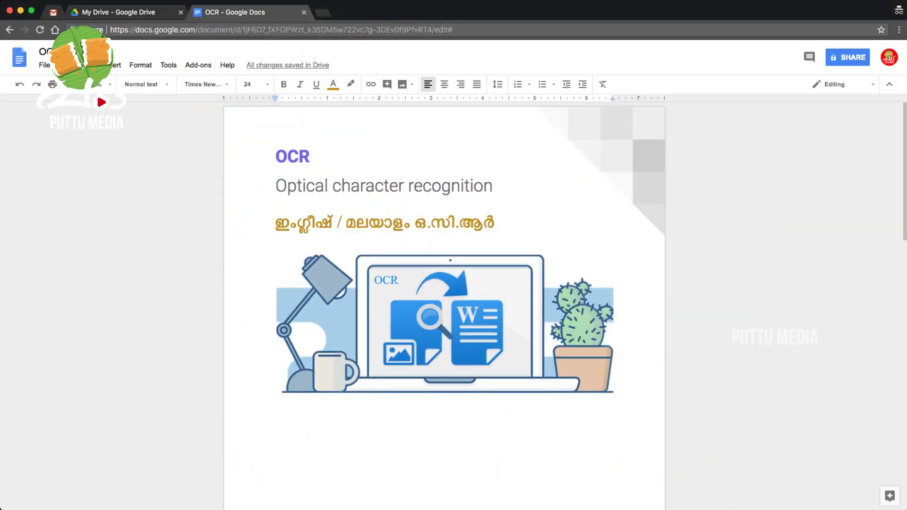
key(shift+Right)
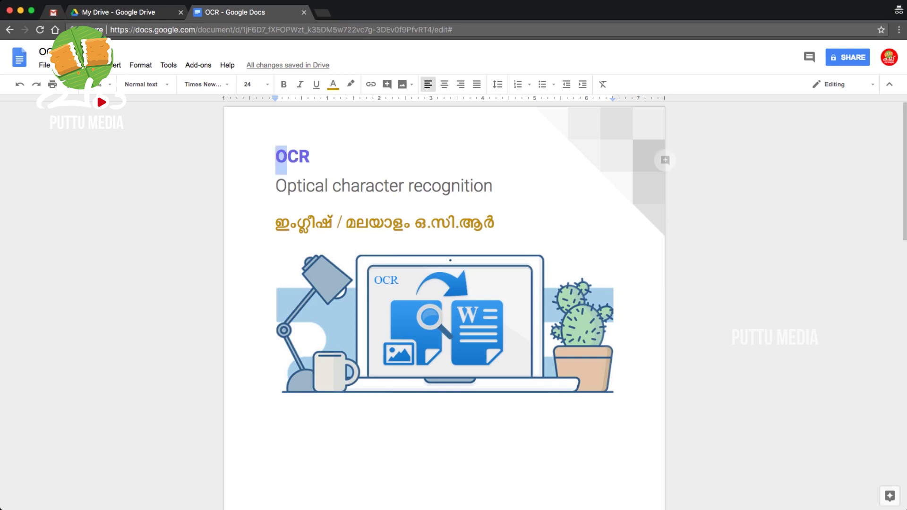
key(shift+Right)
key(shift+Right)
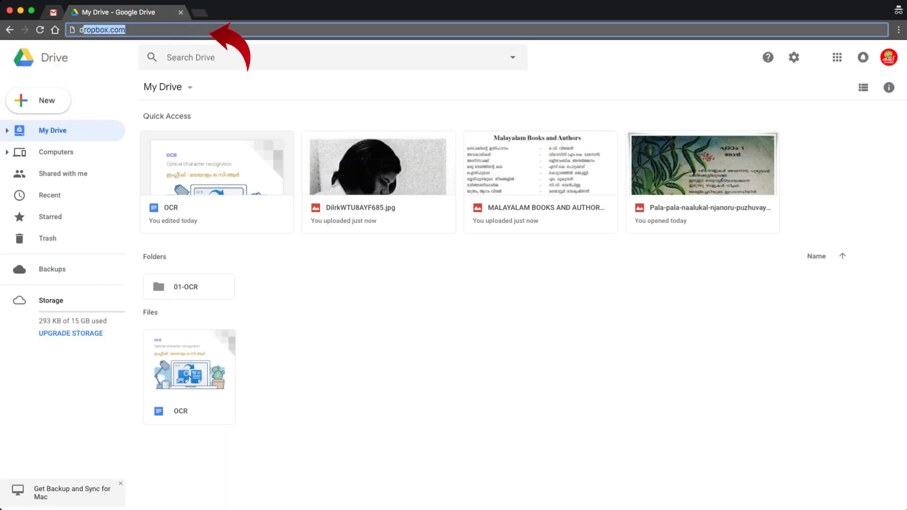
Step: Load Google Drive from the address bar and check the signed-in account's e-mail address
text(rive.googl)
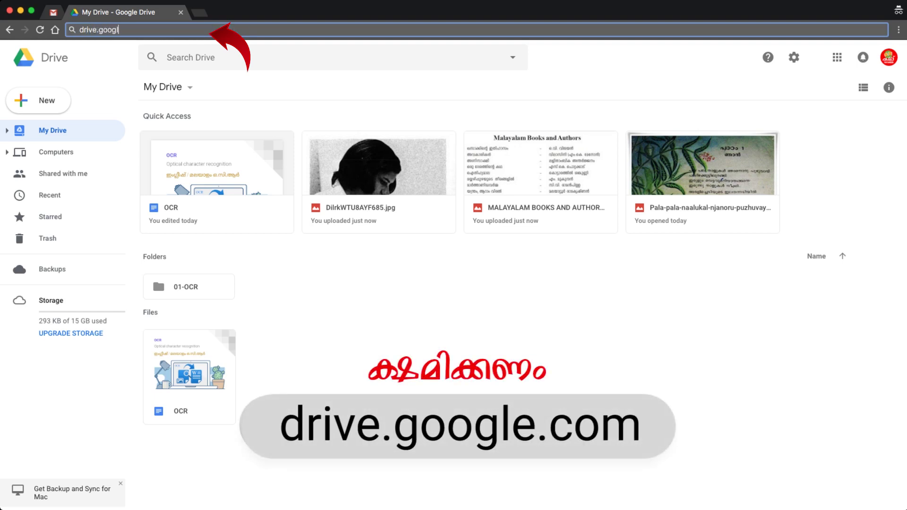
text(ee.com/drive/u/0/?ogsrc=32&tab=mo)
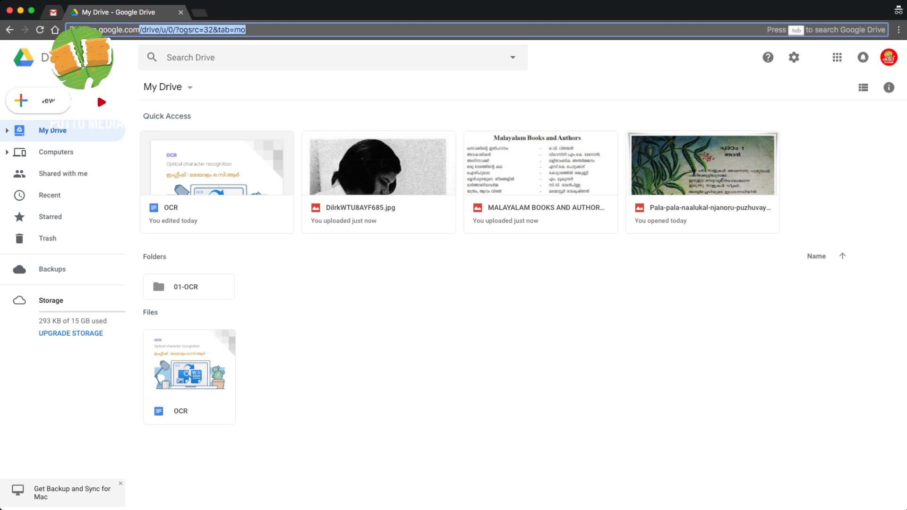
key(Return)
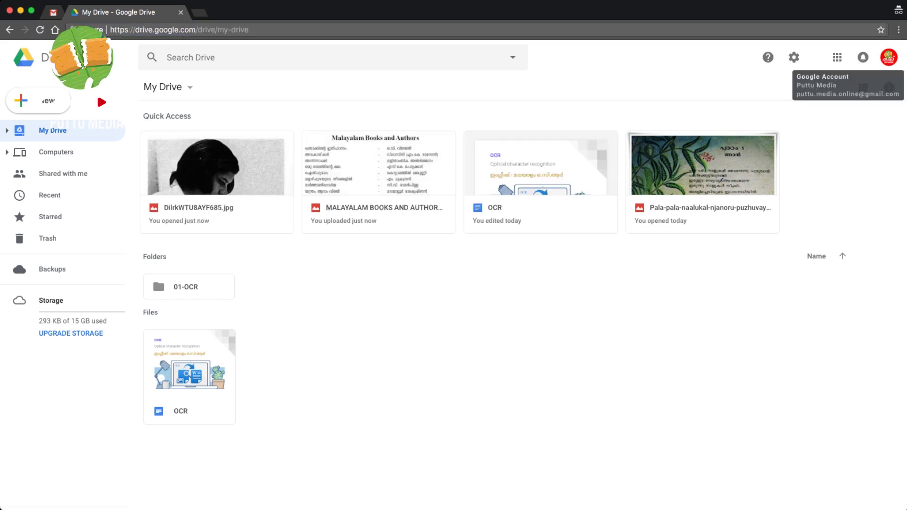
click(888, 57)
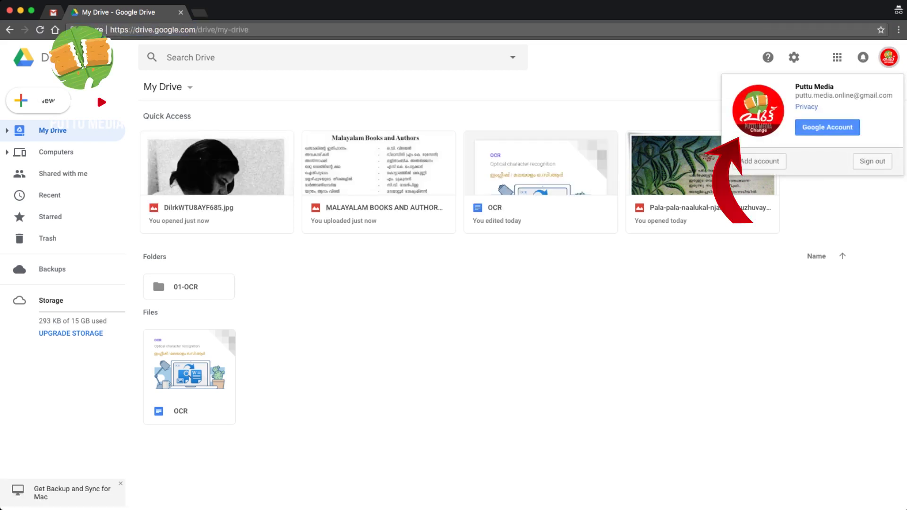
drag(798, 95, 870, 95)
key(Escape)
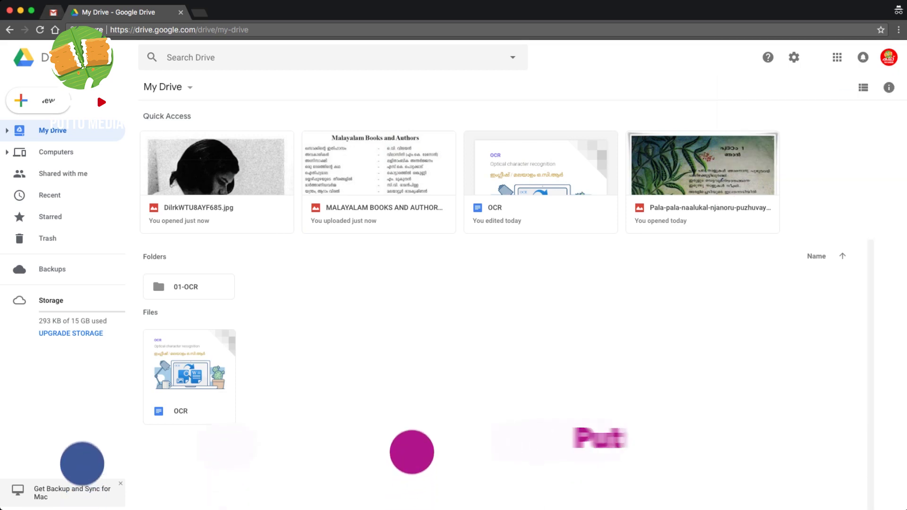
Step: Open the 01-OCR folder and then its ML subfolder
click(186, 287)
key(Return)
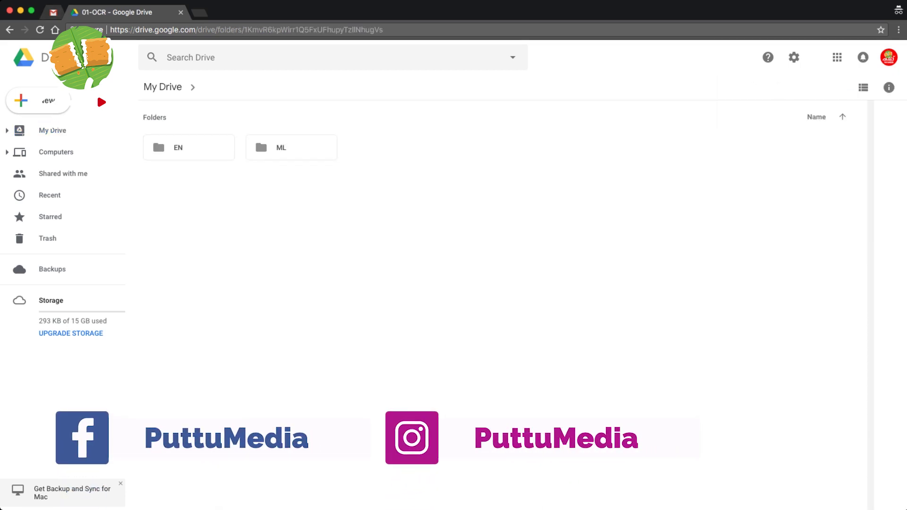
click(292, 148)
key(Return)
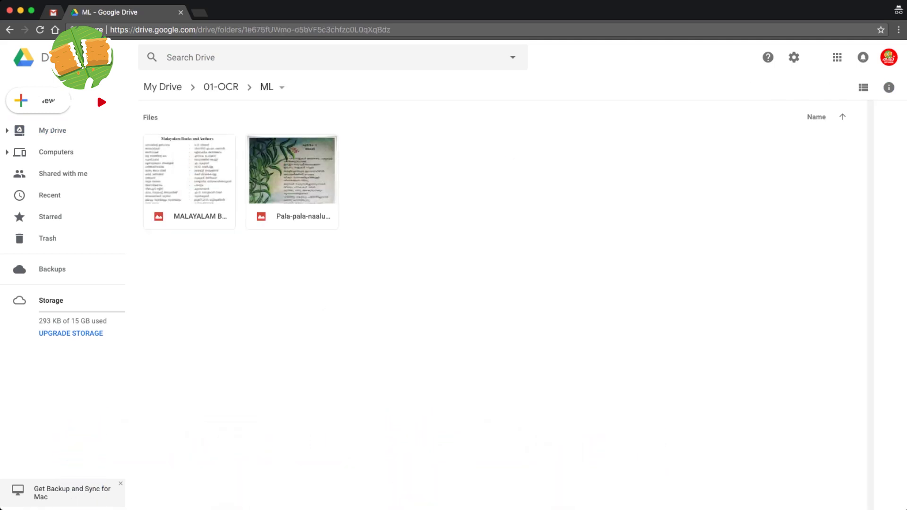
Step: Upload DilrkWTU8AYF685.jpg to the ML folder, trash it, then select the Malayalam books image
click(57, 98)
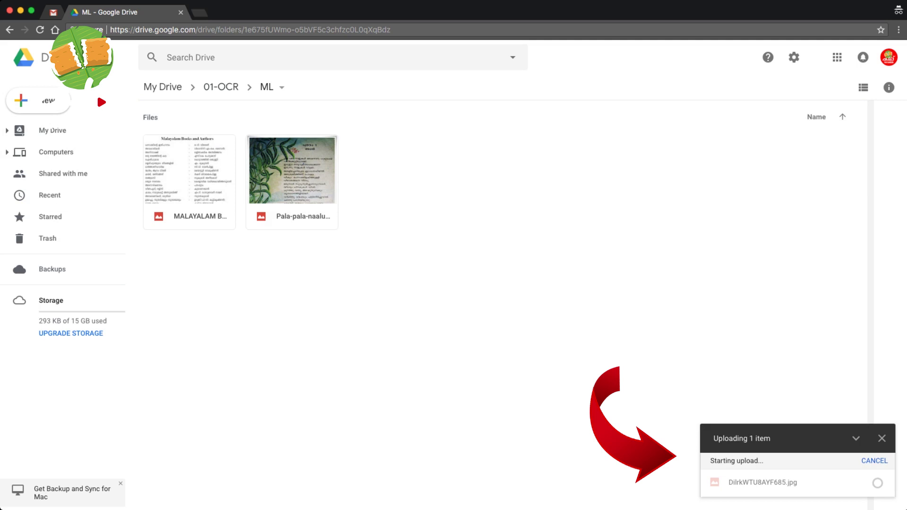
click(189, 189)
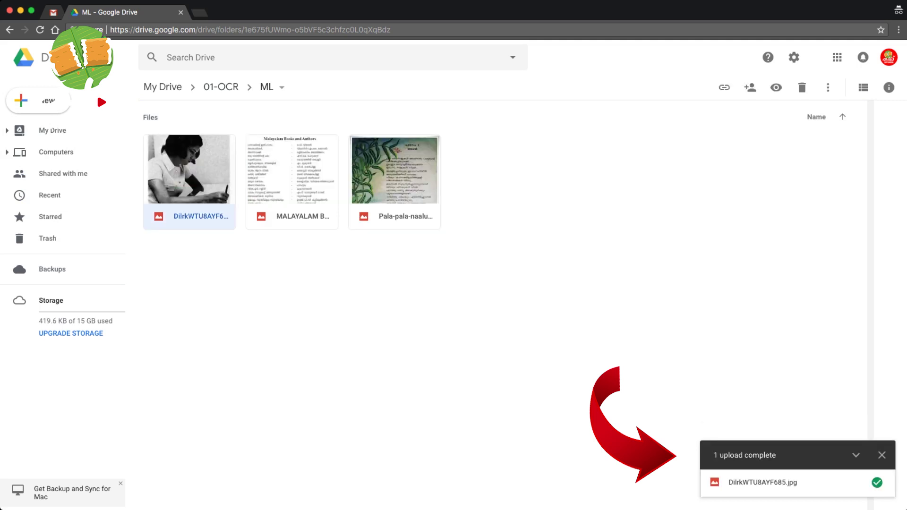
click(802, 87)
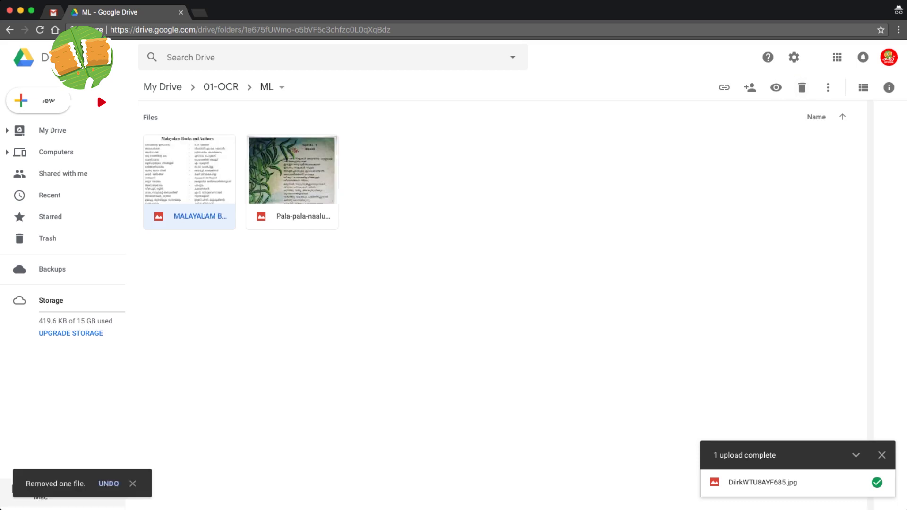
key(Escape)
click(189, 189)
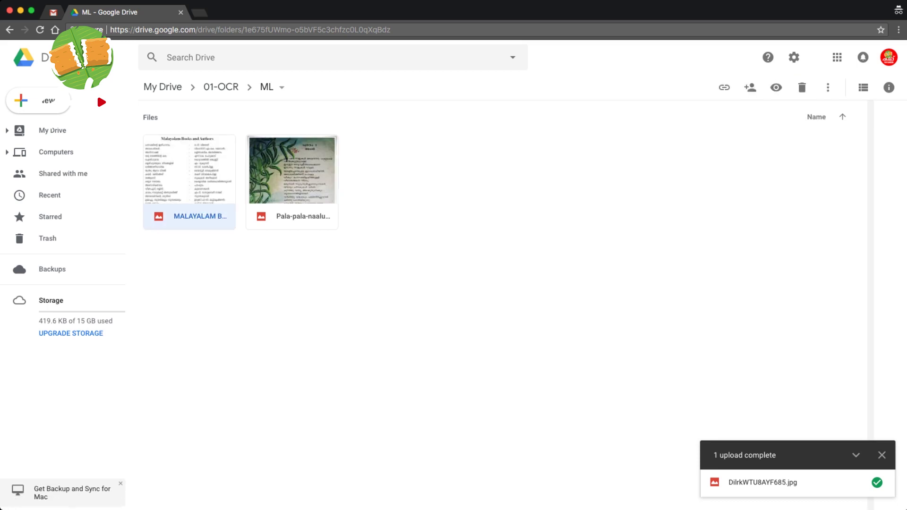
click(828, 88)
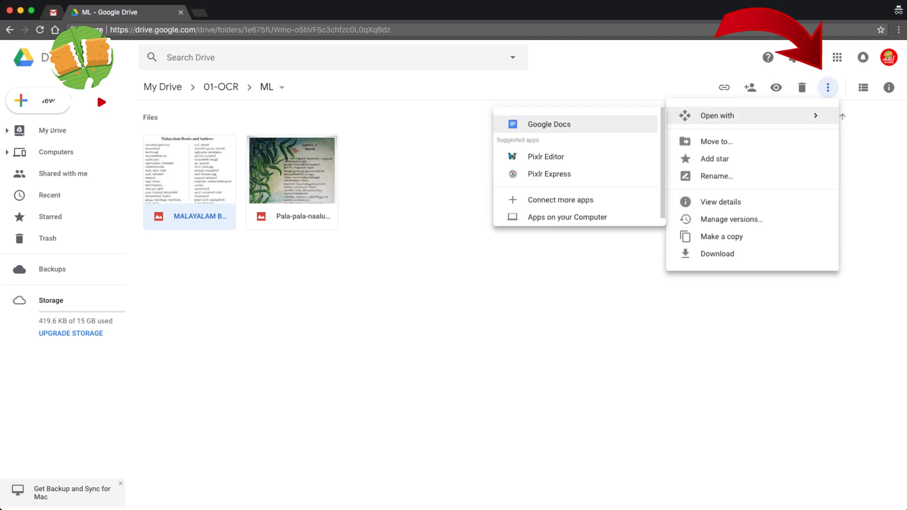
Step: Open the MALAYALAM BOOKS image with Google Docs to extract its Malayalam text
click(549, 124)
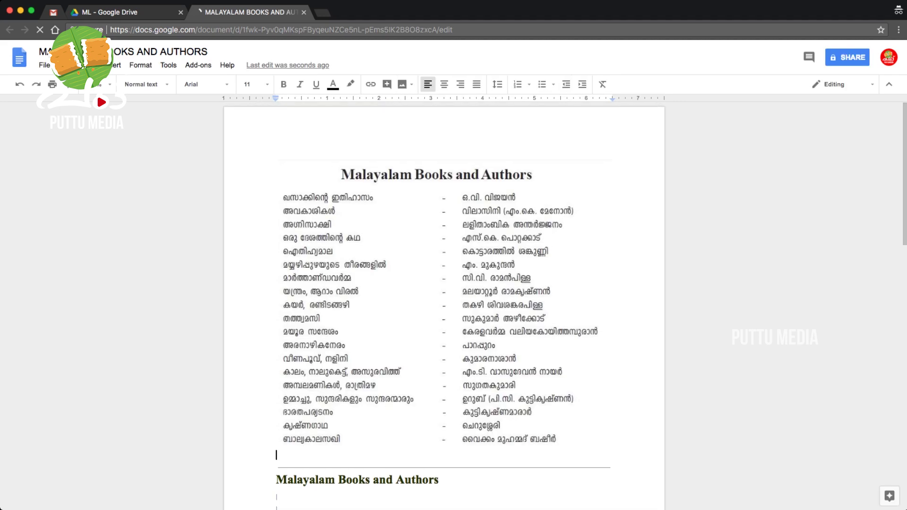
Step: Review the converted Malayalam Books and Authors document and delete the blank lines under its heading
scroll(444, 283, down, 3)
scroll(444, 284, down, 4)
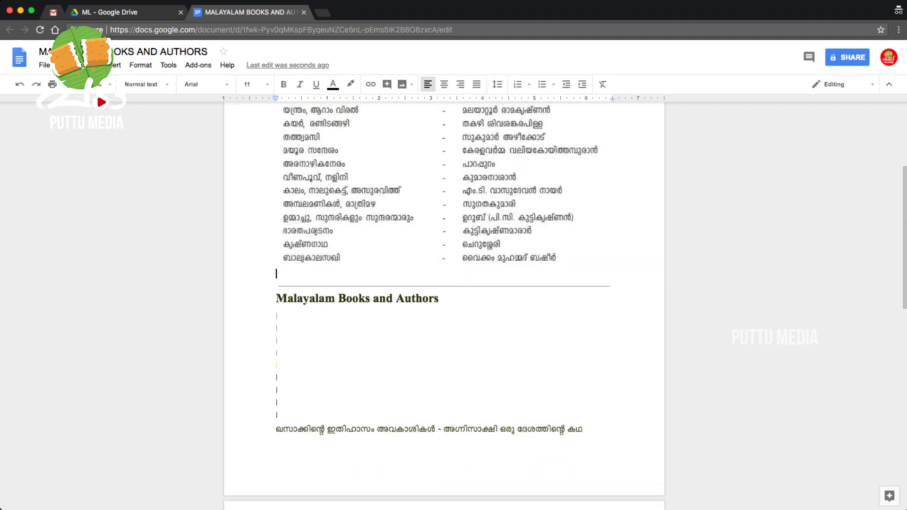
scroll(444, 284, down, 5)
scroll(445, 283, down, 1)
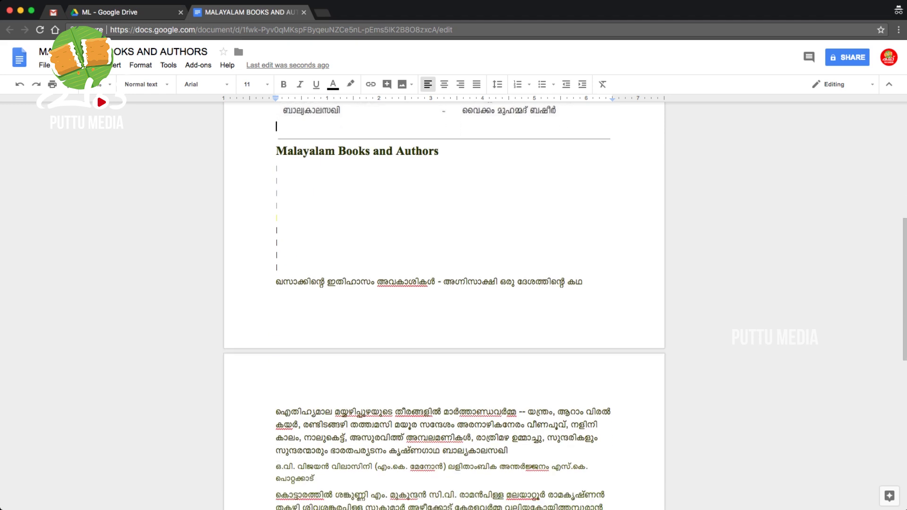
scroll(444, 284, down, 1)
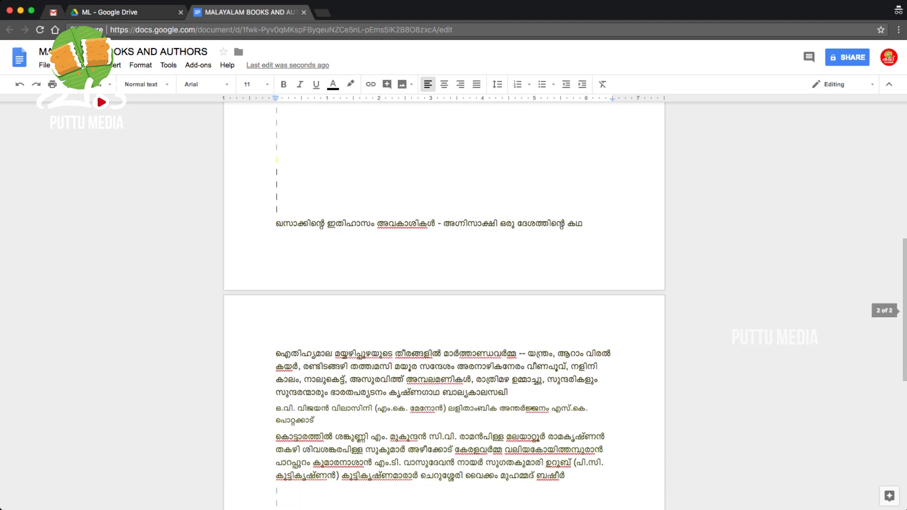
scroll(445, 284, up, 3)
scroll(444, 284, up, 4)
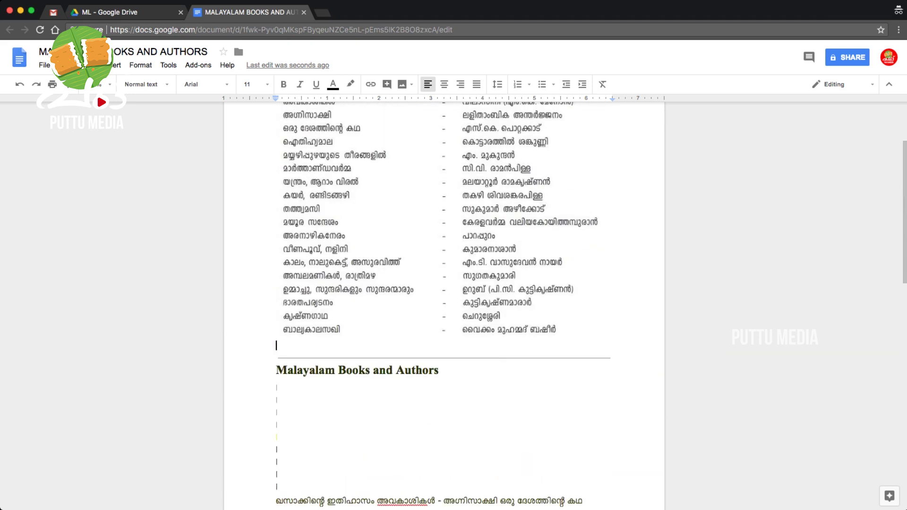
scroll(444, 284, up, 2)
scroll(444, 284, down, 2)
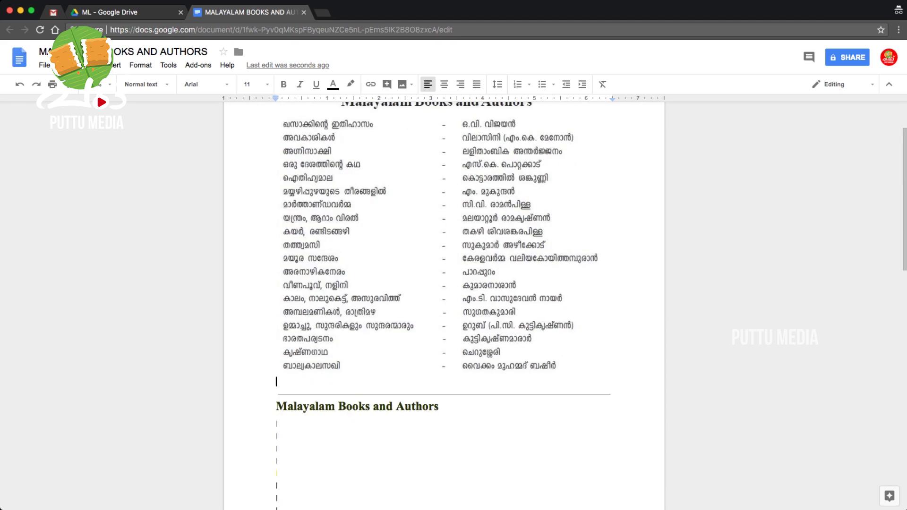
scroll(444, 283, down, 1)
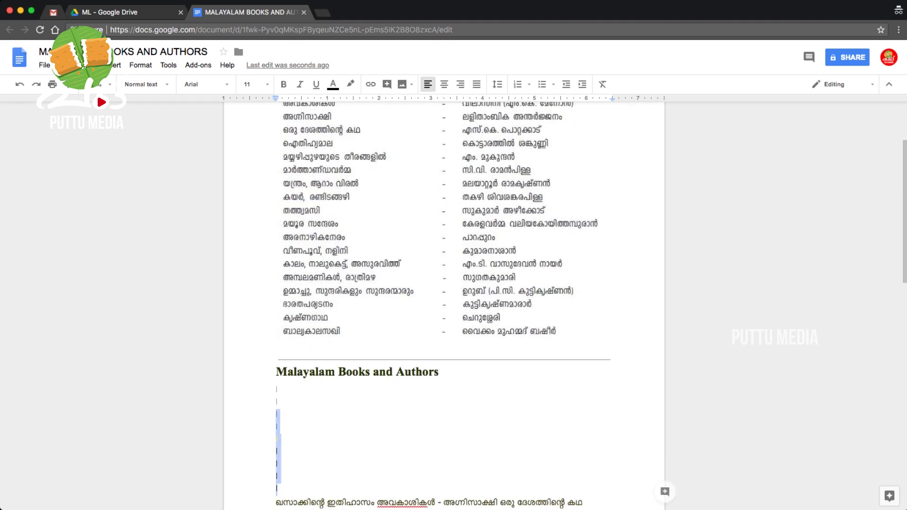
key(BackSpace)
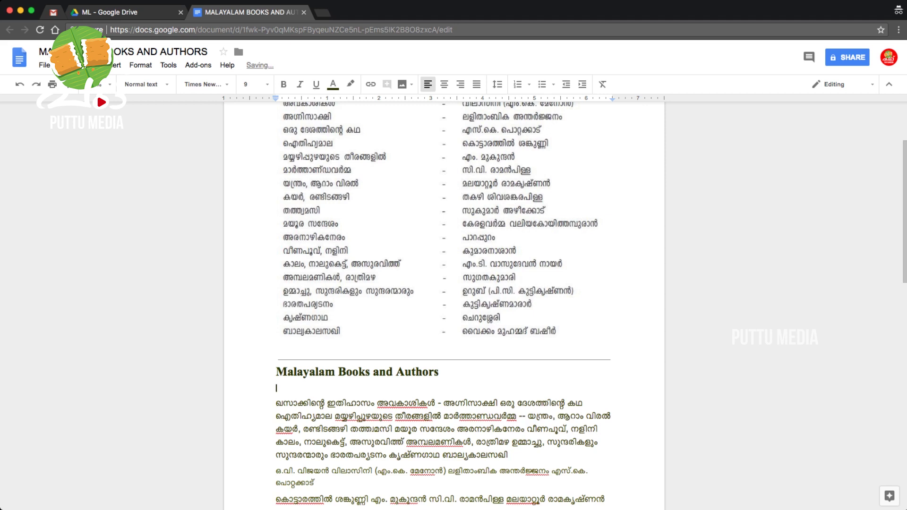
Step: Put each book title, such as അവകാശികൾ and അഗ്നിസാക്ഷി, on its own line and push leftover text to the next page
key(Delete)
scroll(444, 302, up, 1)
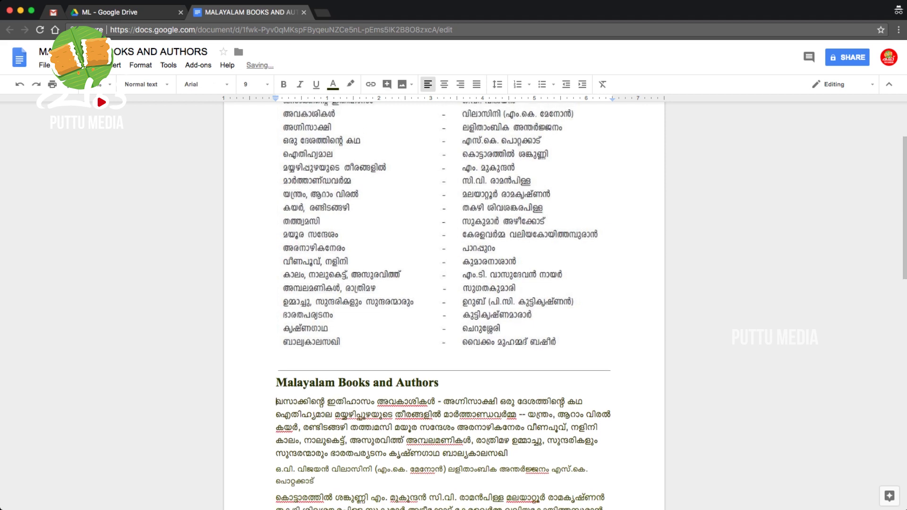
scroll(444, 303, up, 1)
key(Return)
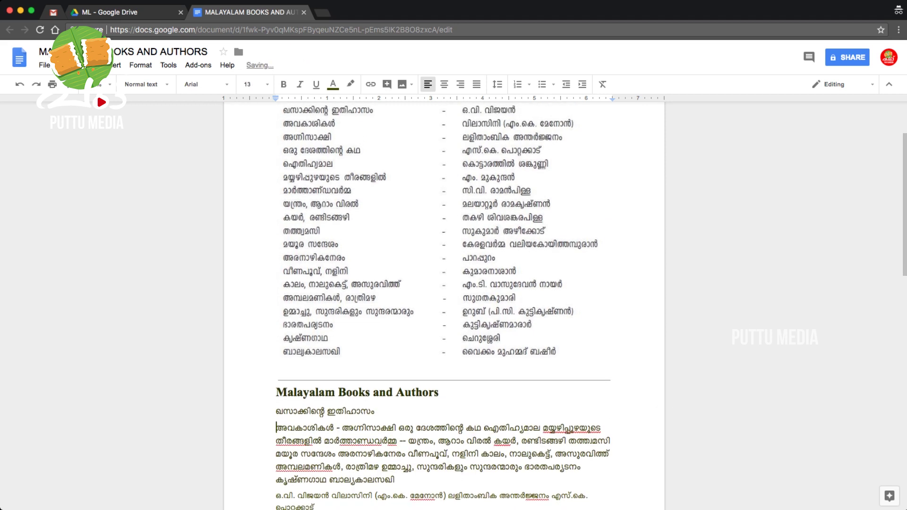
key(Return)
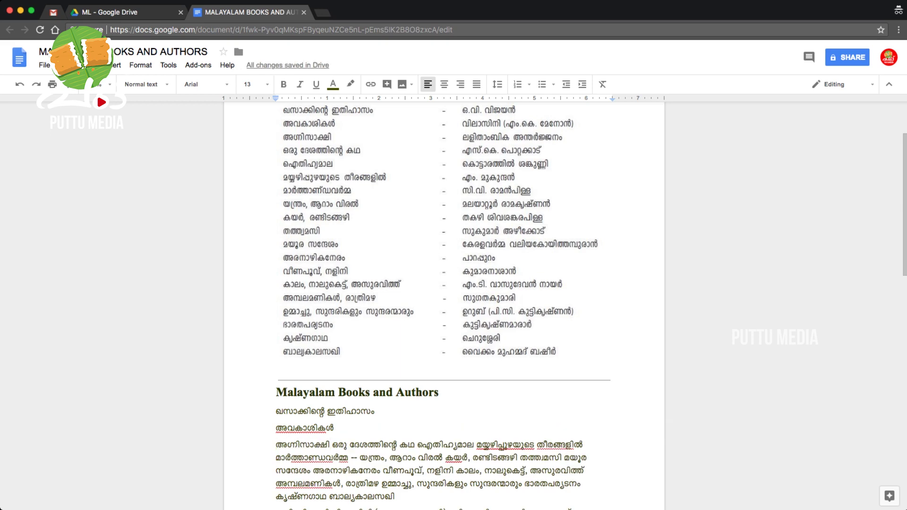
key(Return)
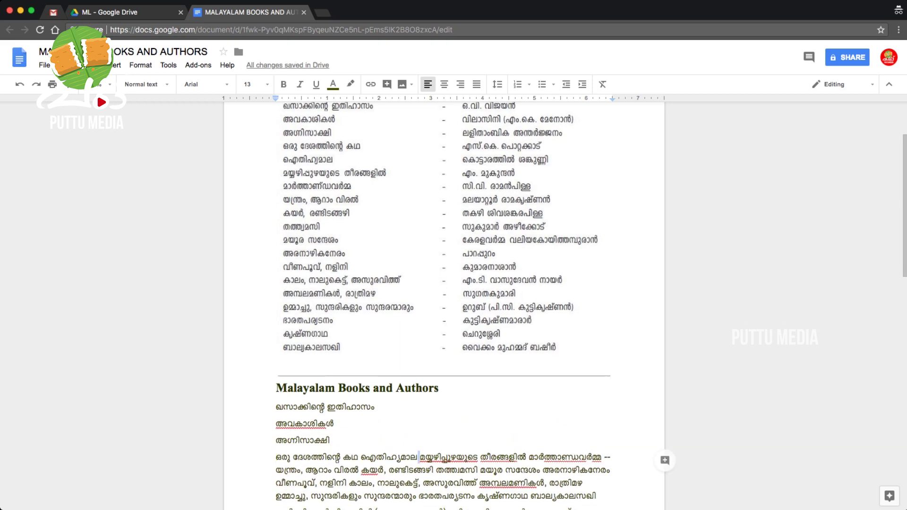
key(Return)
key(Return)
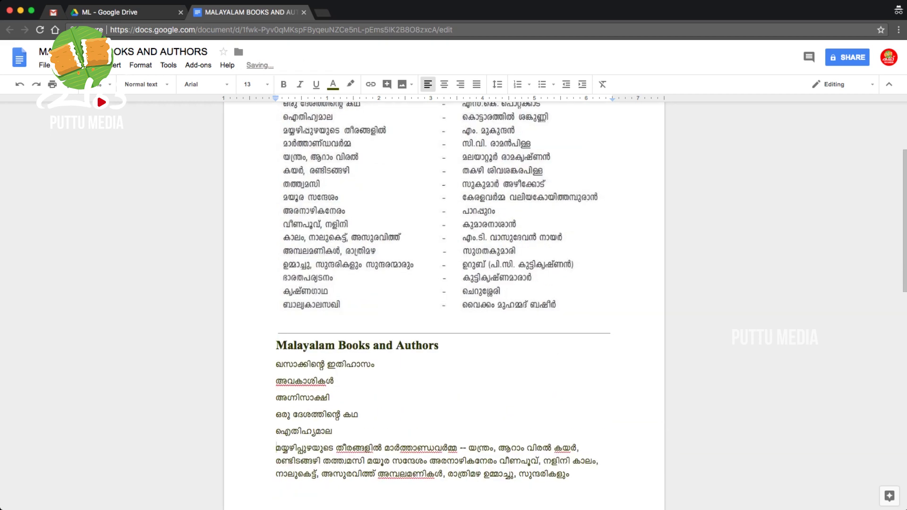
key(Return)
key(ctrl+Return)
Step: Add dash-separated authors, such as ഒ.വി. വിജയൻ and വിലാസിനി (എം.കെ. മേനോൻ), after the titles
click(374, 163)
text(- ഒ.വി. വിജയൻ)
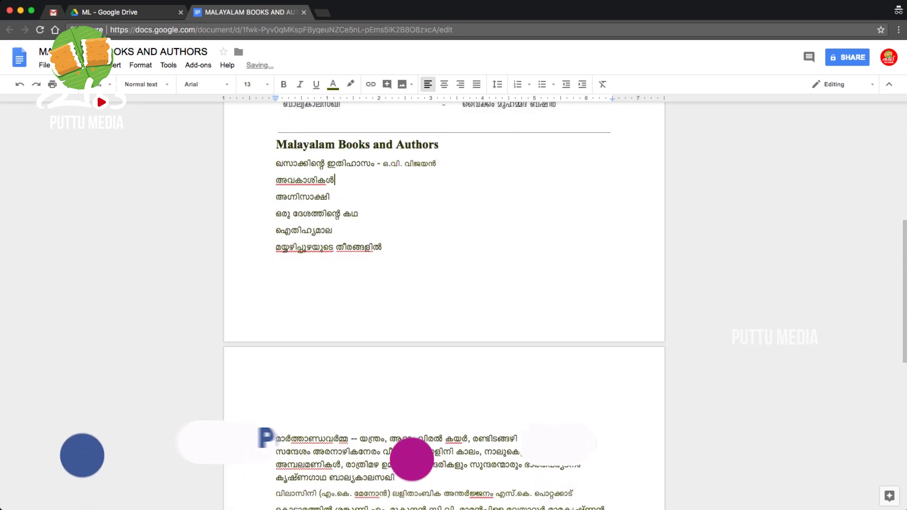
click(334, 180)
text(-)
key(Tab)
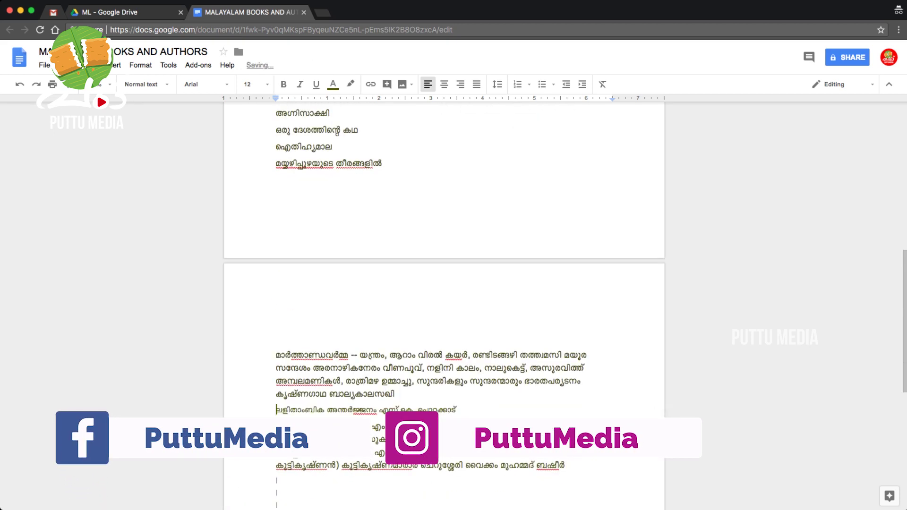
text(വിലാസിനി (എം.കെ. മേനോൻ))
scroll(444, 303, down, 10)
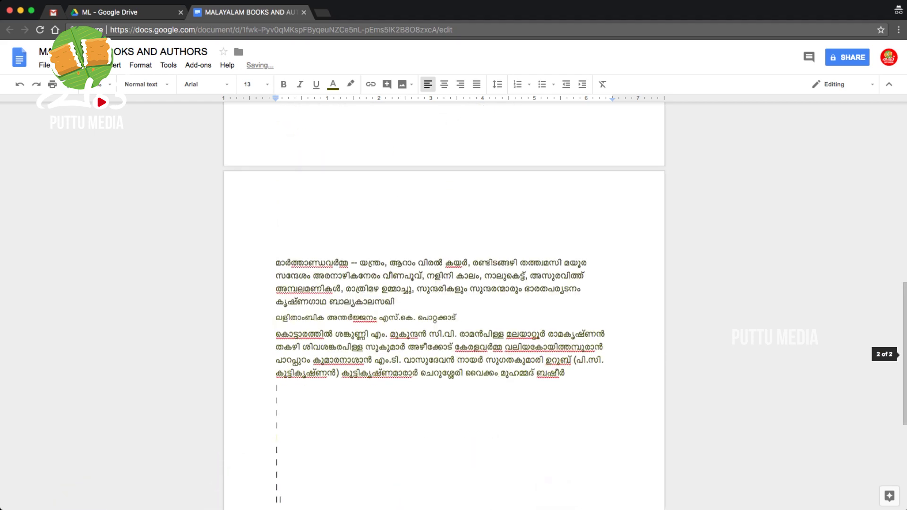
drag(276, 317, 378, 317)
key(ctrl+x)
scroll(444, 302, up, 5)
click(359, 250)
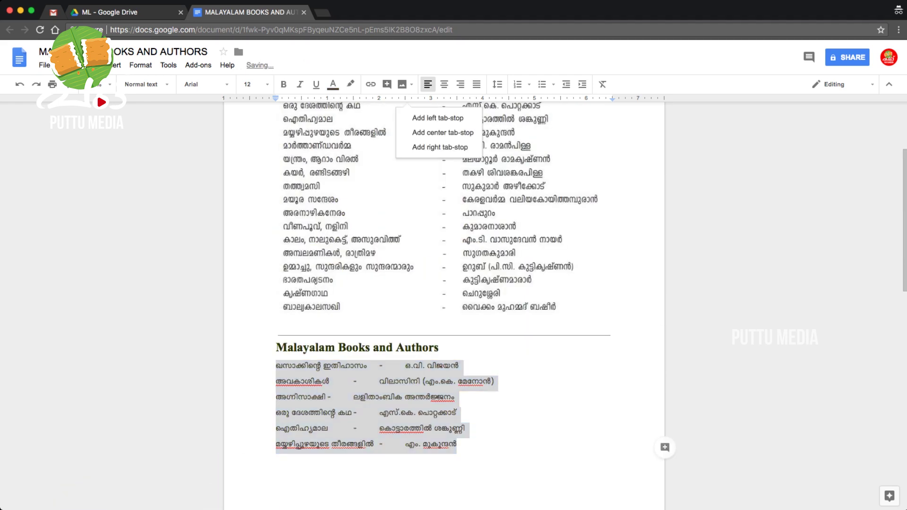
Step: Set left tab stops near 2.38 and 3 inches, then delete the scan and leftover paragraphs
click(438, 117)
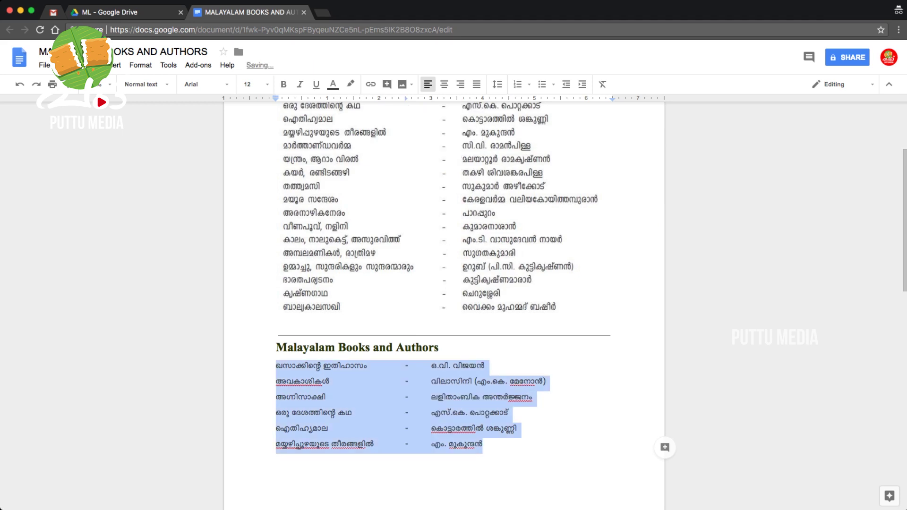
drag(406, 98, 399, 99)
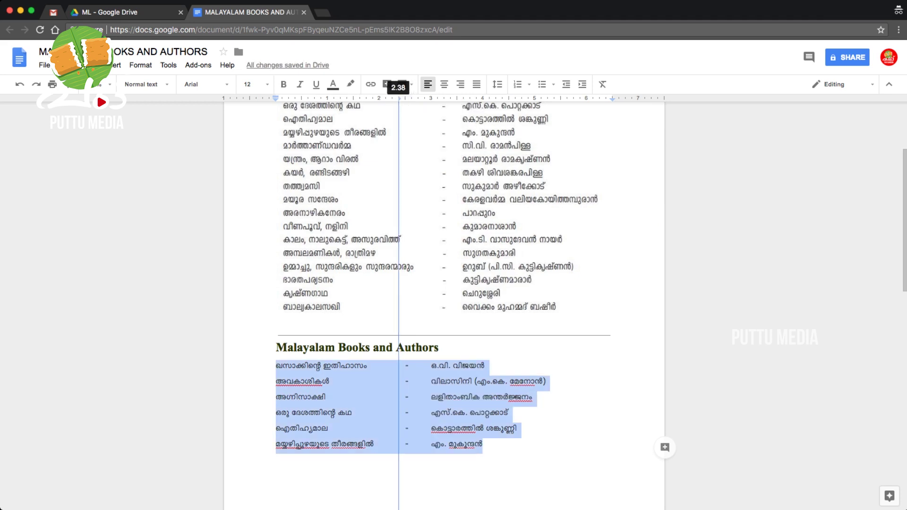
click(434, 98)
click(439, 118)
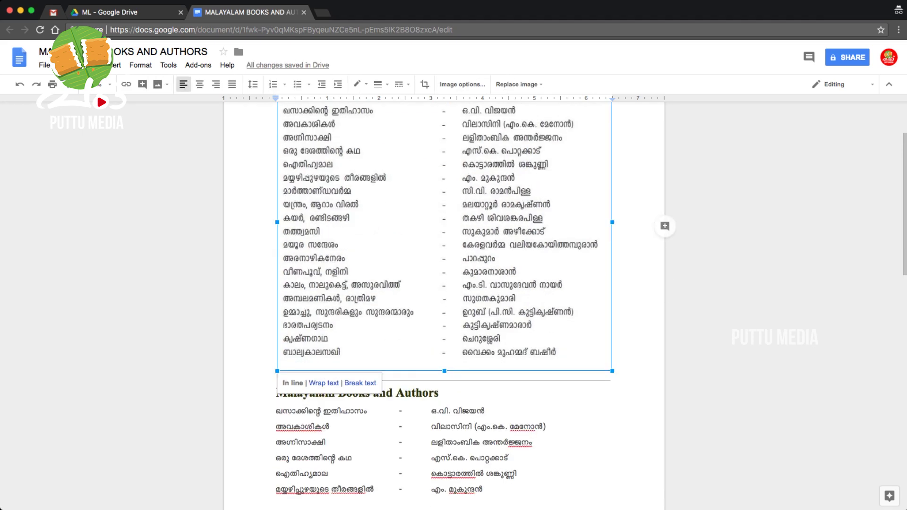
key(ctrl+z)
key(ctrl+z)
key(ctrl+z)
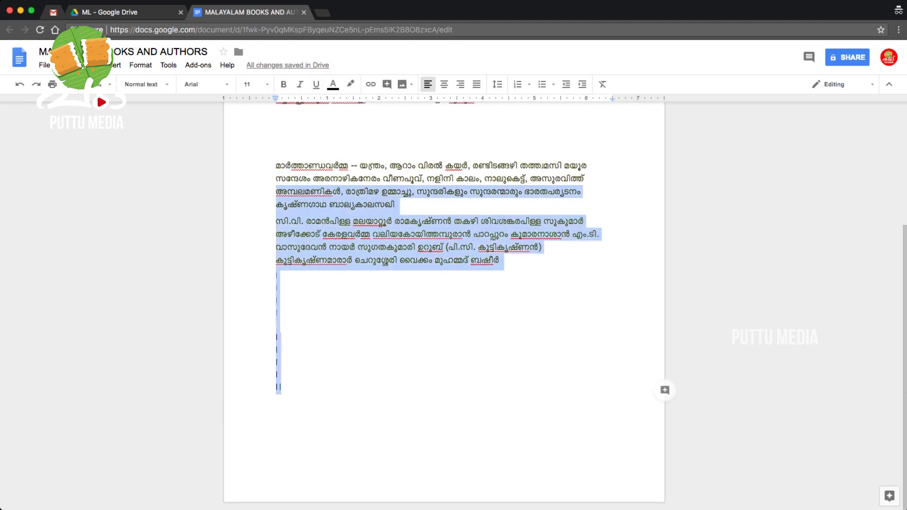
key(ctrl+z)
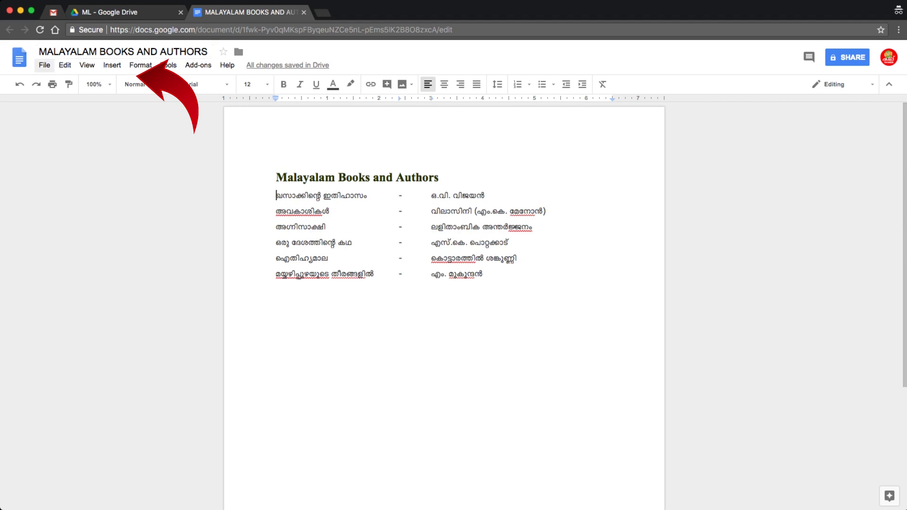
Step: Download the title and author list as a Microsoft Word (.docx) file
click(44, 65)
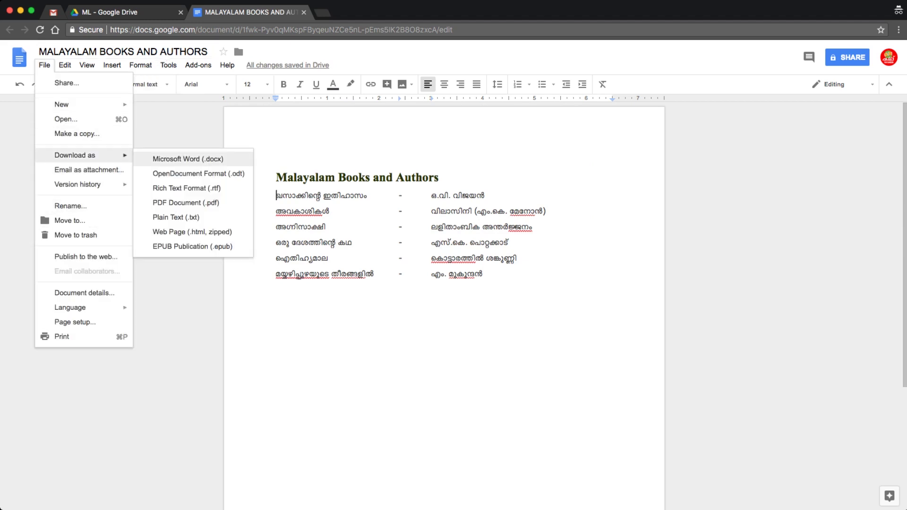
click(186, 203)
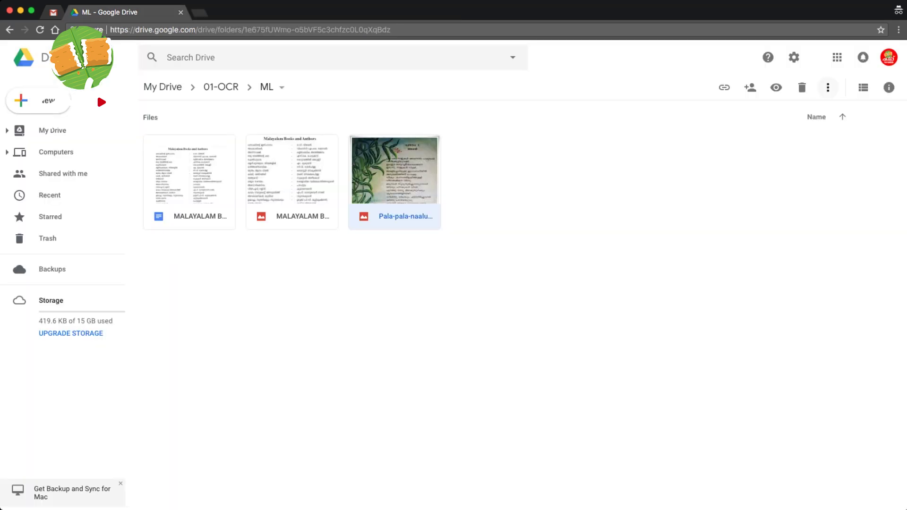
Step: Open the poem image as a Google Doc and correct പലി to പല in its first line
click(828, 87)
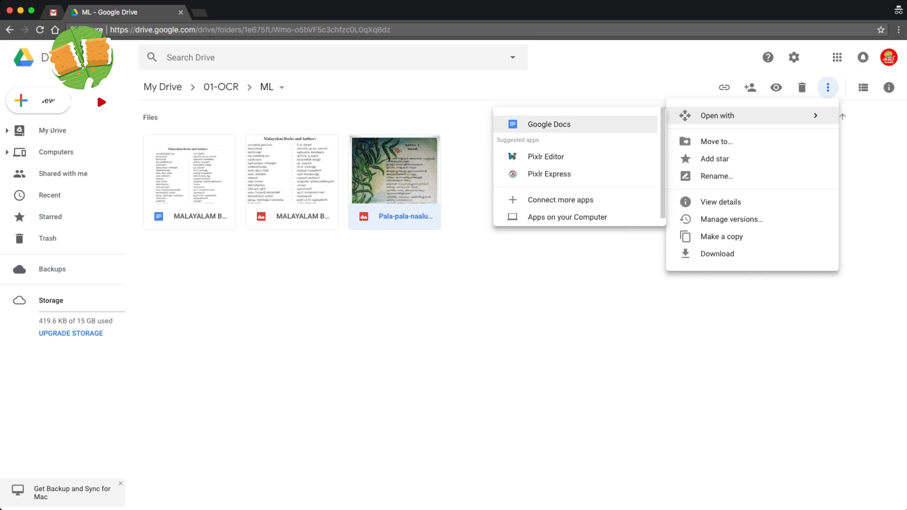
click(549, 123)
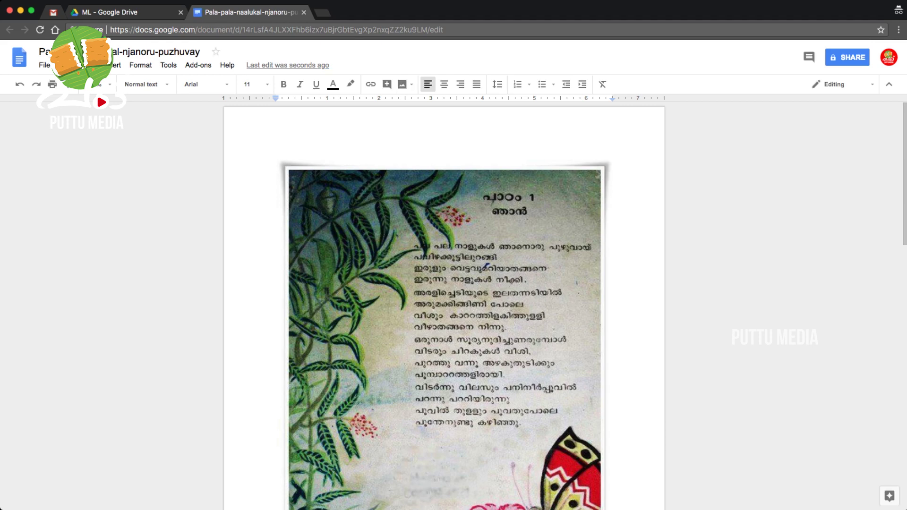
scroll(445, 303, down, 5)
scroll(444, 302, down, 2)
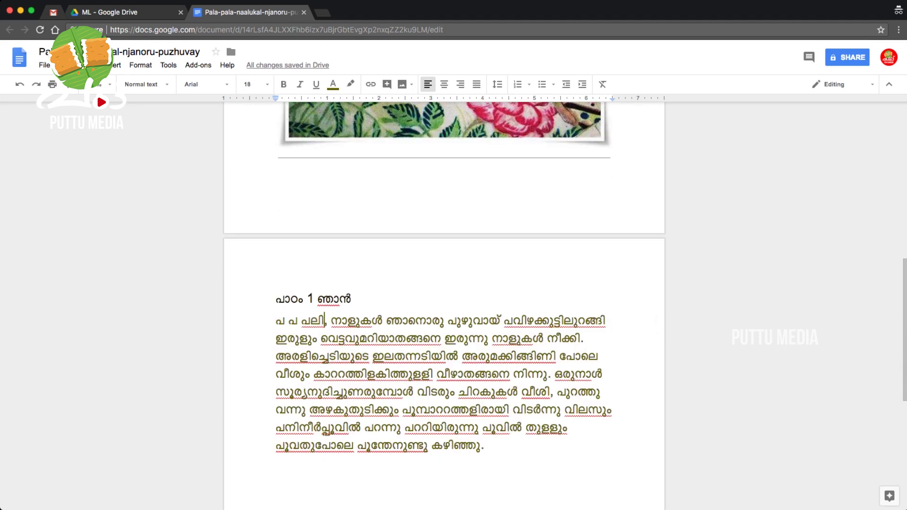
key(BackSpace)
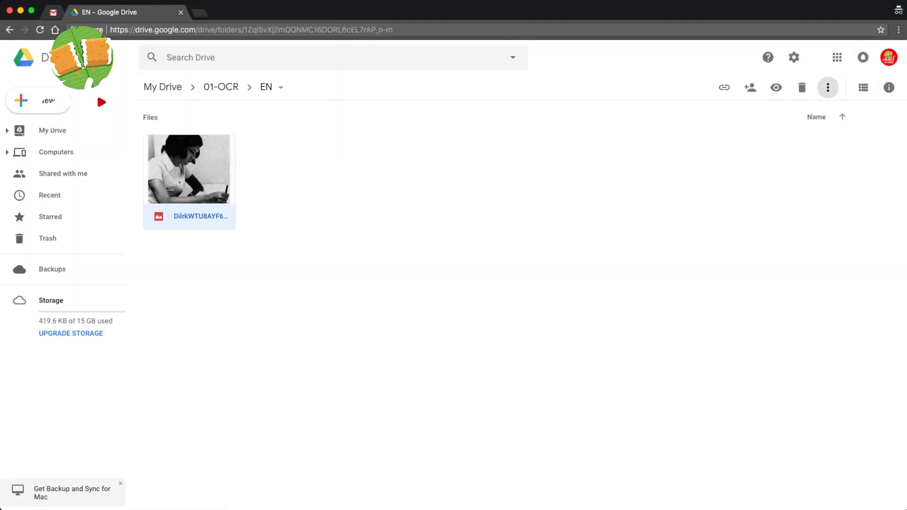
Step: Open another image as a Google Doc and select several lines of its recognised text
click(828, 88)
click(548, 123)
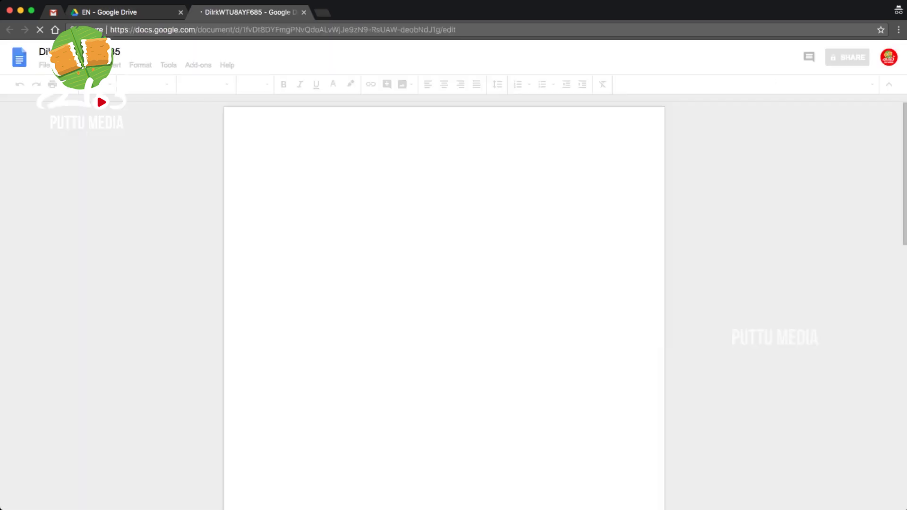
scroll(444, 307, down, 10)
scroll(445, 307, down, 1)
scroll(444, 307, down, 1)
scroll(444, 307, down, 2)
drag(305, 294, 384, 294)
scroll(444, 307, up, 3)
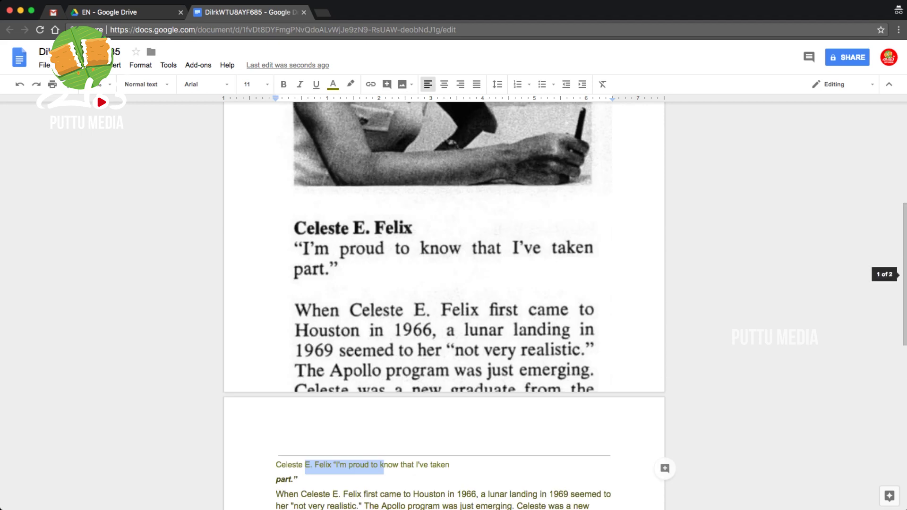
scroll(444, 307, down, 1)
scroll(444, 307, down, 1)
drag(384, 357, 370, 455)
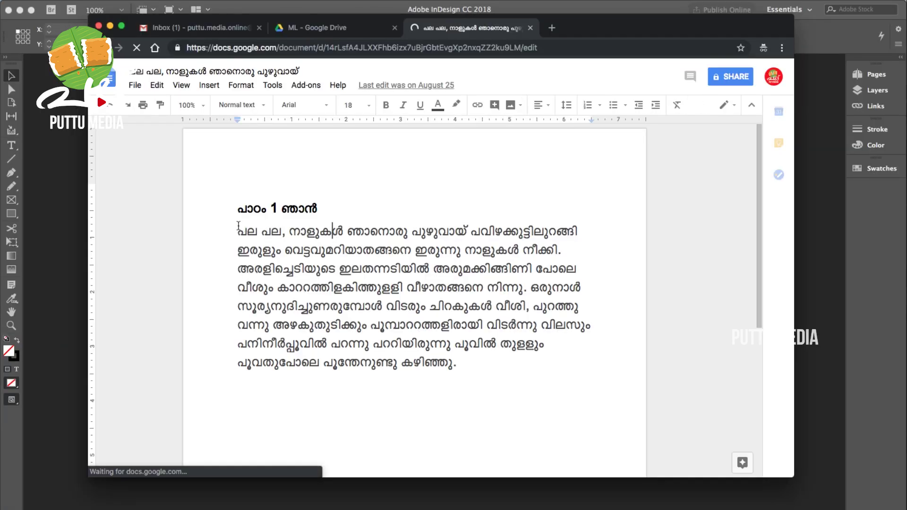
Step: Copy the Malayalam paragraph and create an A4 InDesign document in millimetres with 2 columns and 4.233 mm gutter
drag(253, 236, 470, 359)
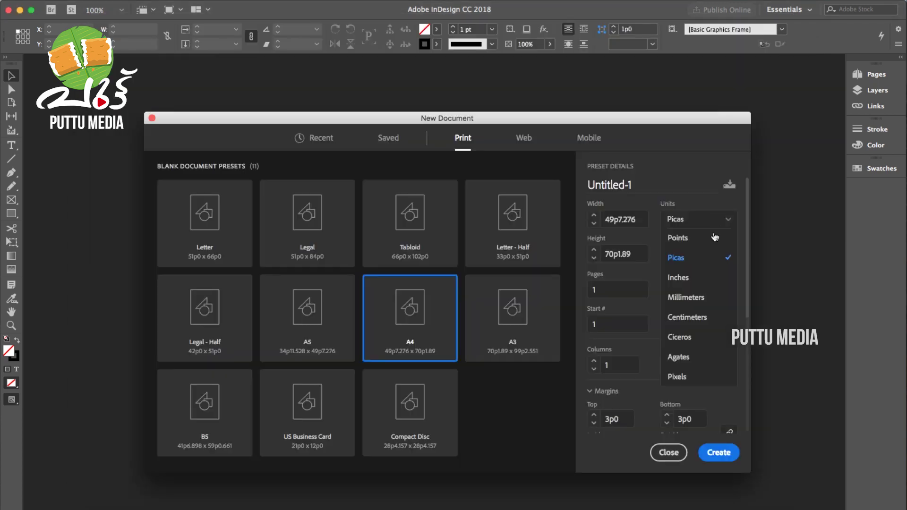
click(710, 297)
click(594, 368)
key(Tab)
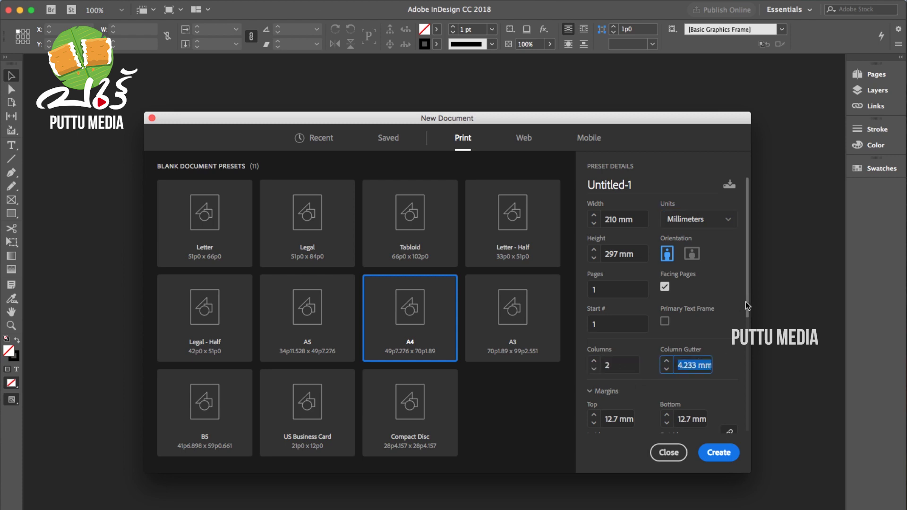
click(727, 292)
scroll(748, 309, down, 2)
click(611, 274)
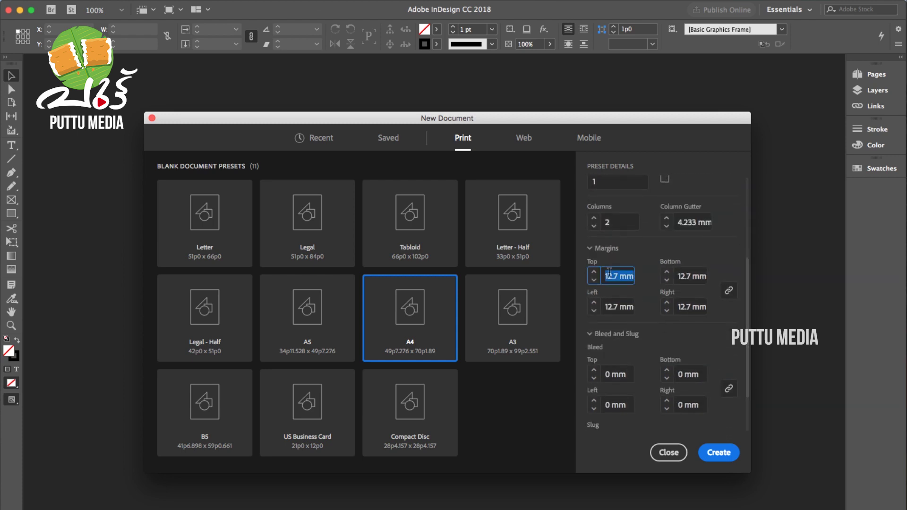
click(718, 452)
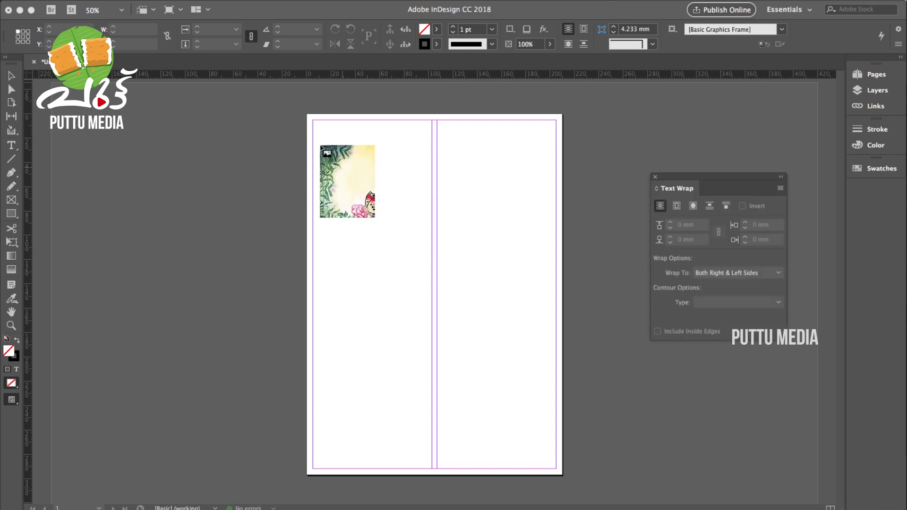
Step: Place the leaf-and-butterfly illustration and scale it to cover the whole A4 page
click(307, 114)
key(e)
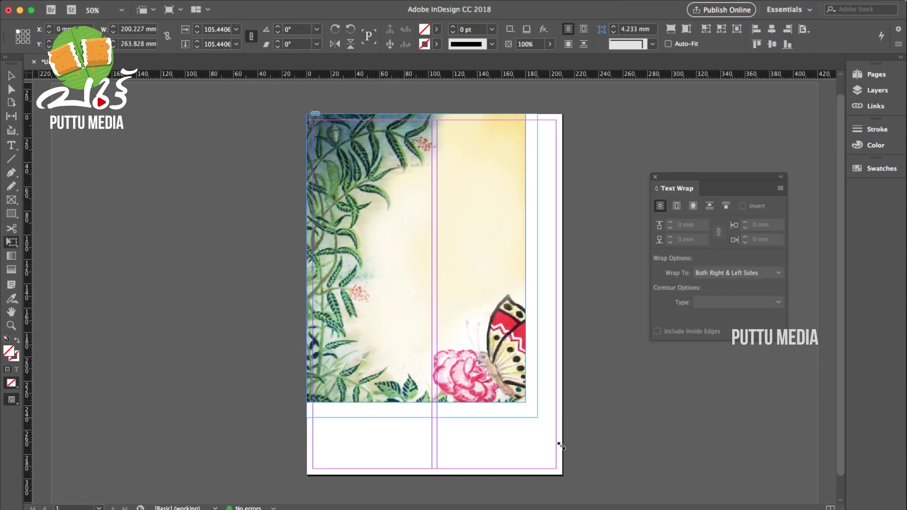
drag(526, 402, 584, 478)
drag(305, 114, 303, 109)
key(v)
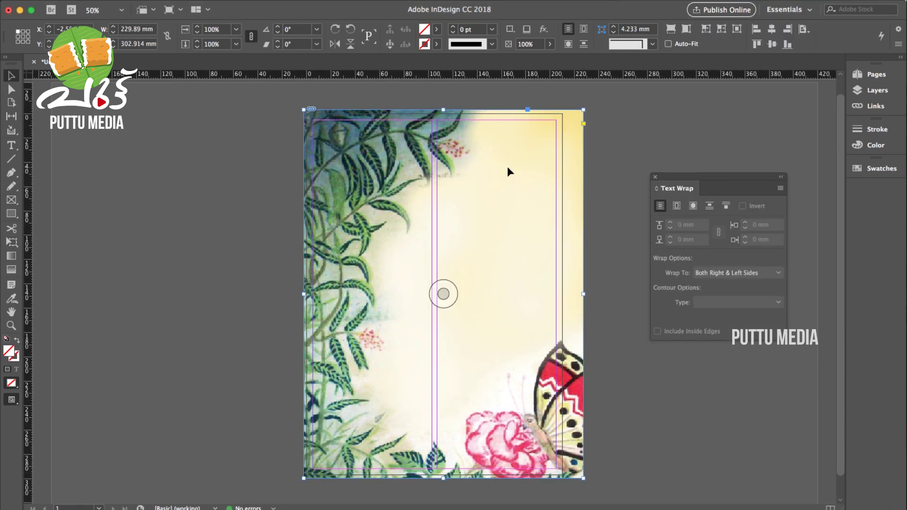
key(w)
Step: Draw a text frame over the illustration, paste the Malayalam poem, and restyle it in Manjari
key(t)
key(w)
drag(366, 181, 539, 397)
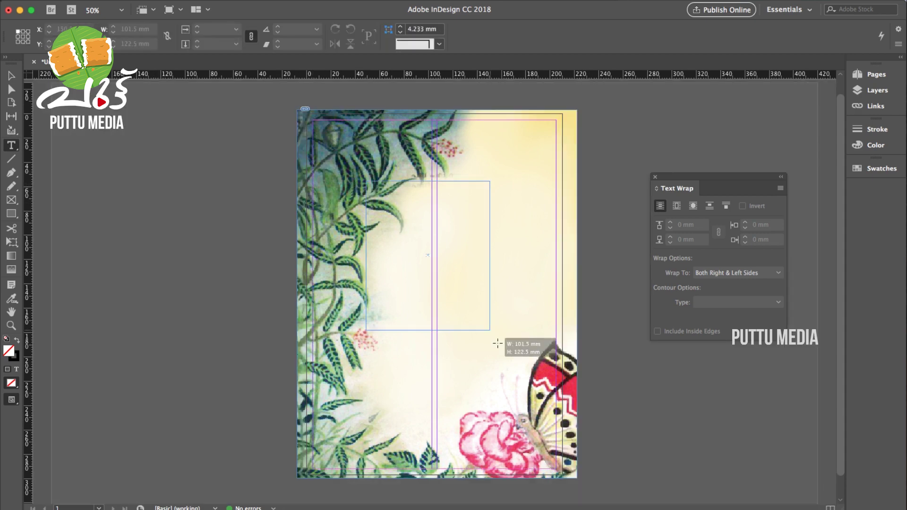
key(Escape)
key(Delete)
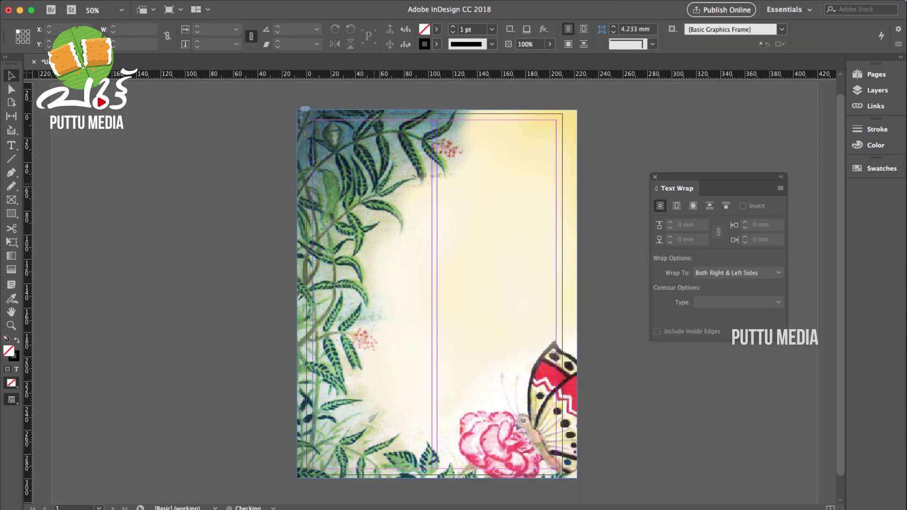
key(w)
key(t)
drag(342, 160, 544, 433)
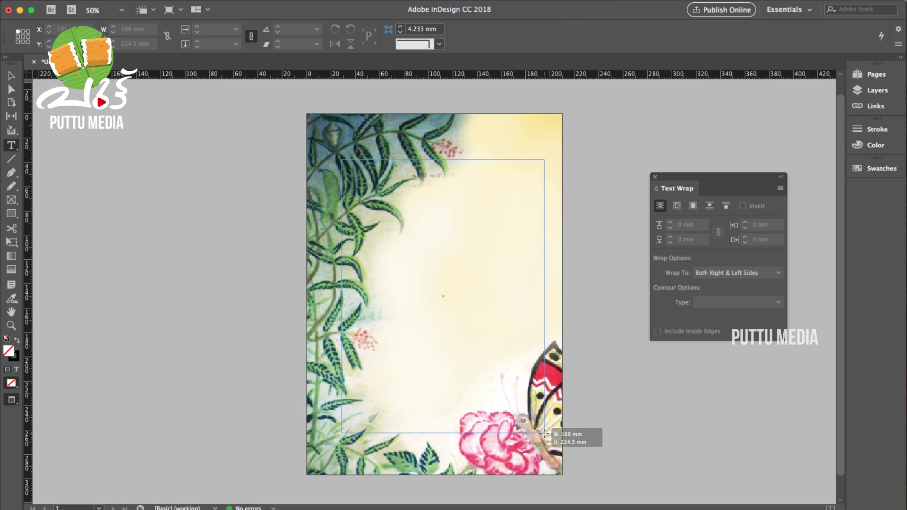
key(ctrl+v)
key(ctrl+a)
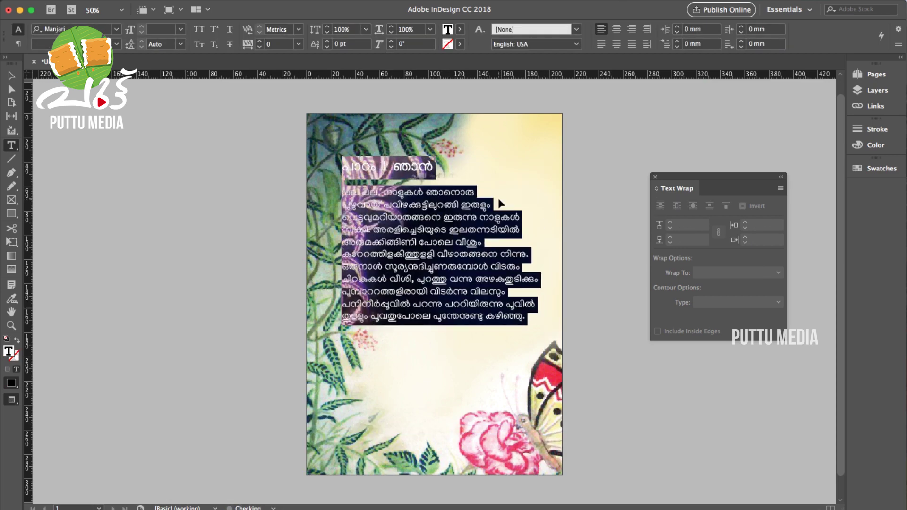
key(Escape)
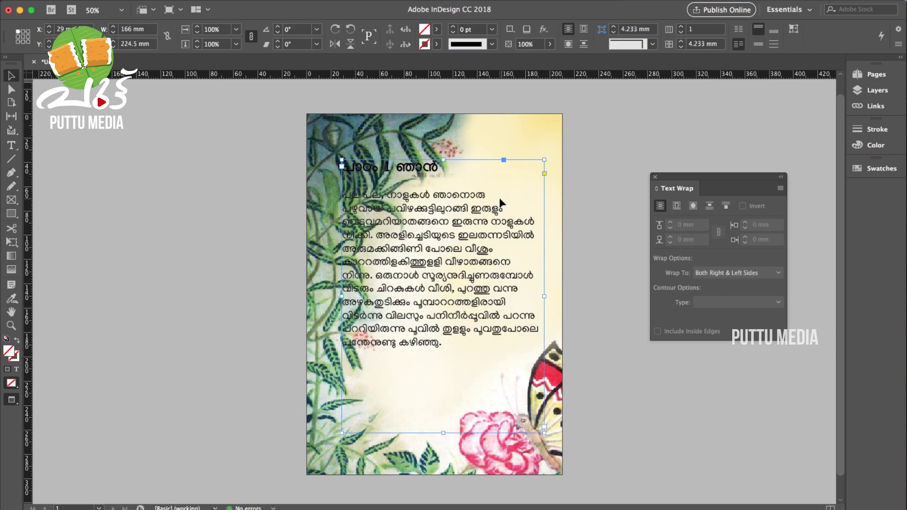
Step: Apply bounding-box text wrap at 0 mm to the background illustration
key(ctrl+equal)
click(581, 126)
click(693, 206)
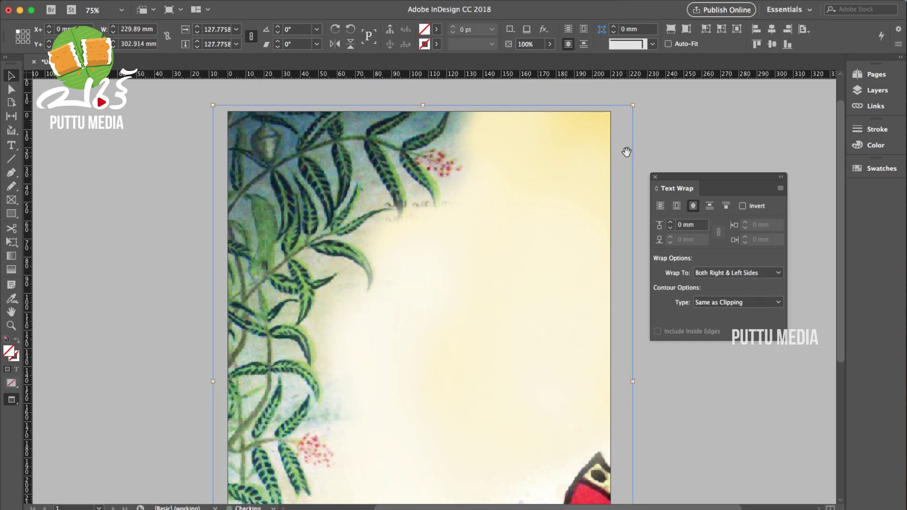
Step: Set the illustration's text wrap to follow the object shape using Detect Edges contour
click(767, 274)
click(763, 305)
click(737, 328)
key(ctrl+minus)
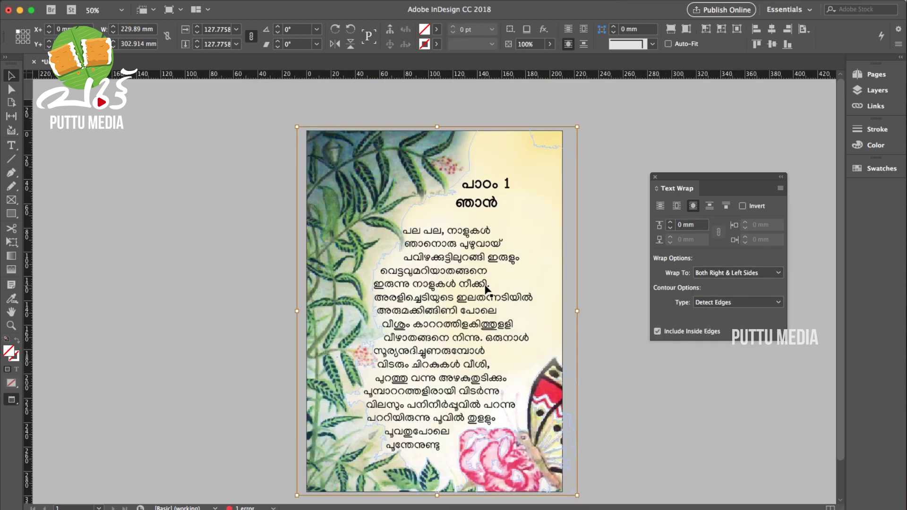
Step: Apply a different font to the two-line poem heading and widen the text frame rightward
double_click(461, 311)
key(ctrl+a)
drag(499, 203, 194, 105)
click(116, 29)
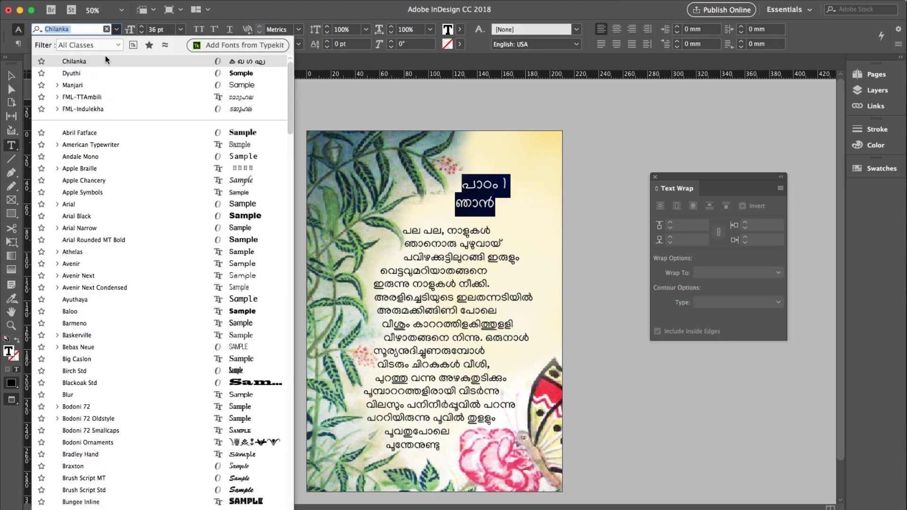
click(80, 69)
key(Escape)
drag(545, 313, 555, 314)
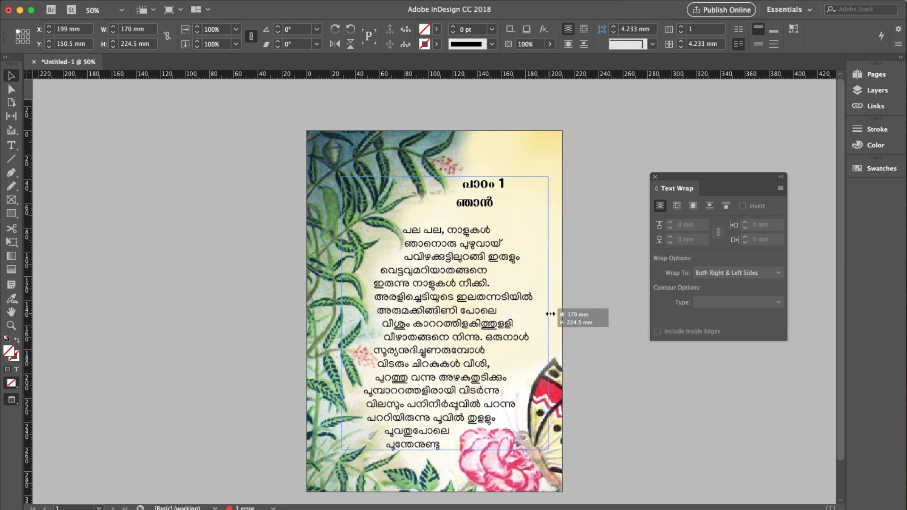
Step: Raise the illustration's wrap offset to 2 mm and check the reflowed poem
click(504, 152)
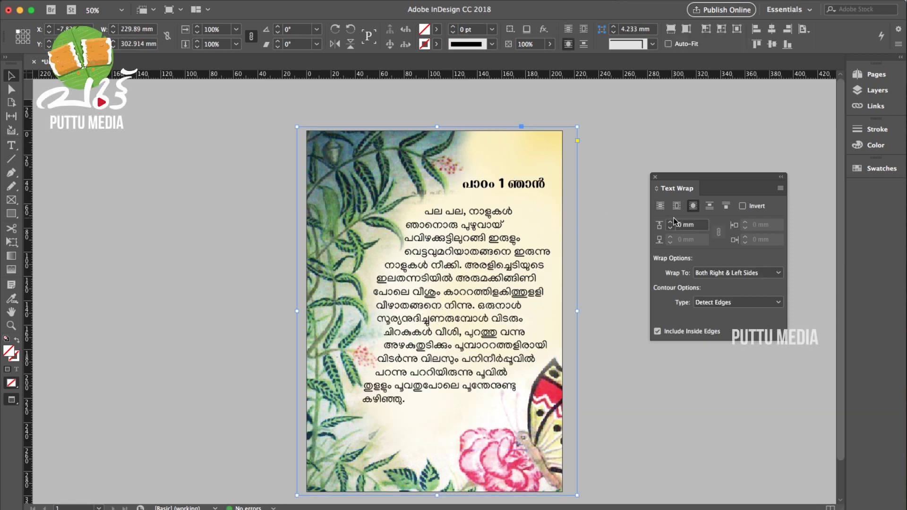
click(671, 222)
click(672, 222)
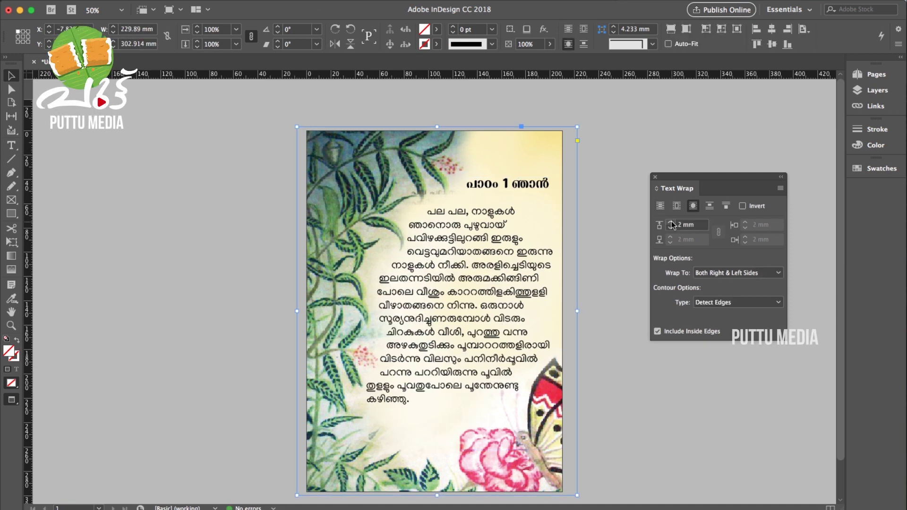
click(602, 271)
key(super+equal)
drag(602, 274, 612, 268)
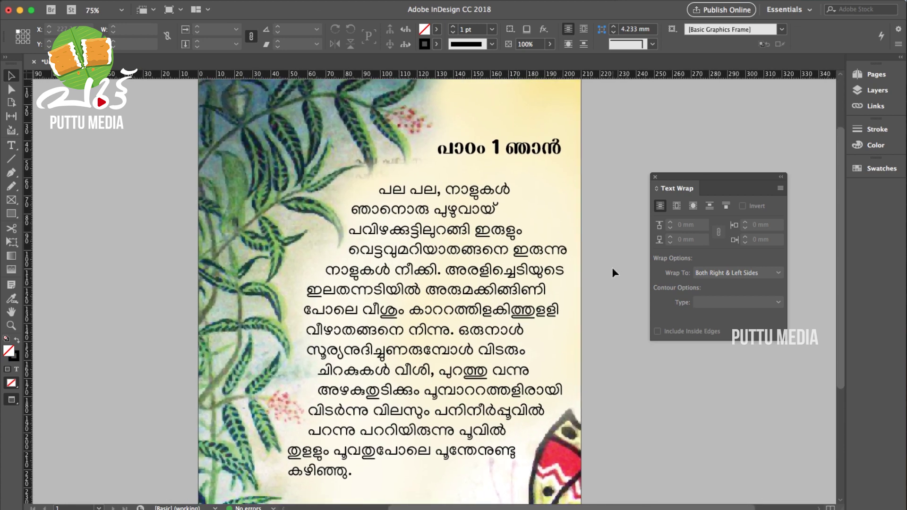
key(super+minus)
key(super+minus)
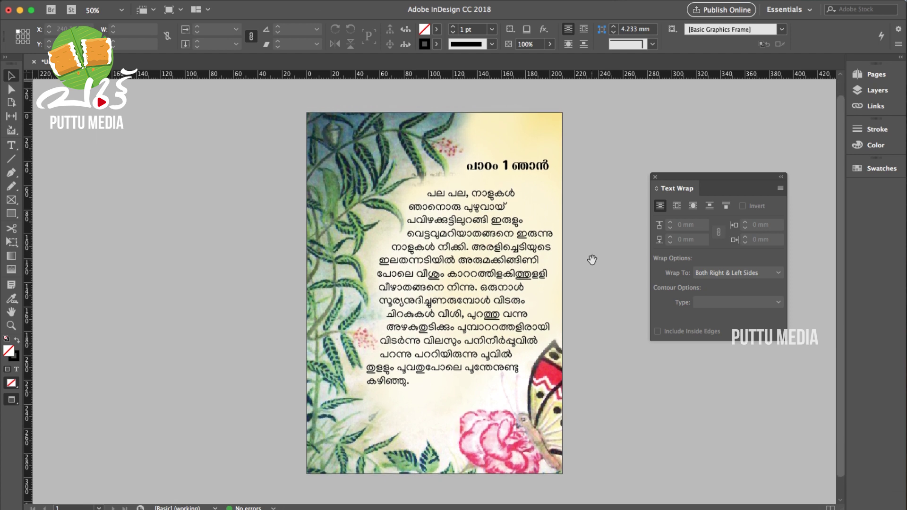